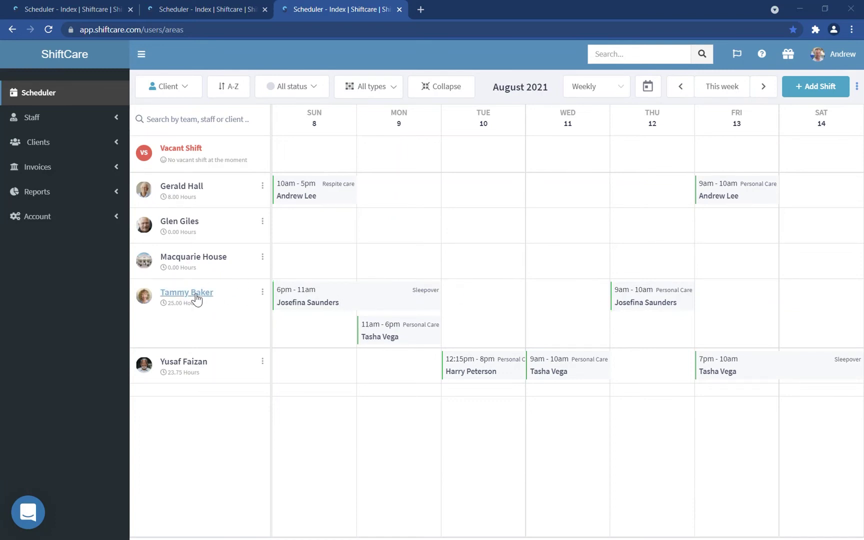
click(192, 293)
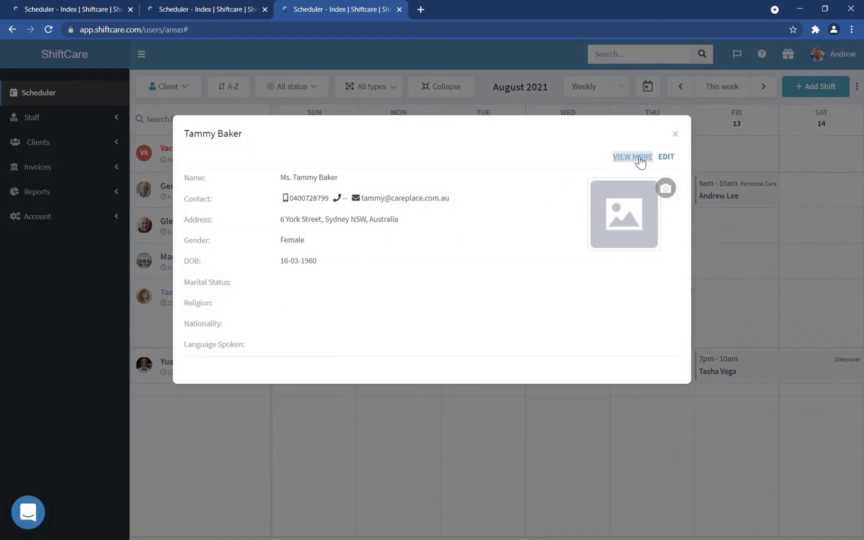
click(635, 158)
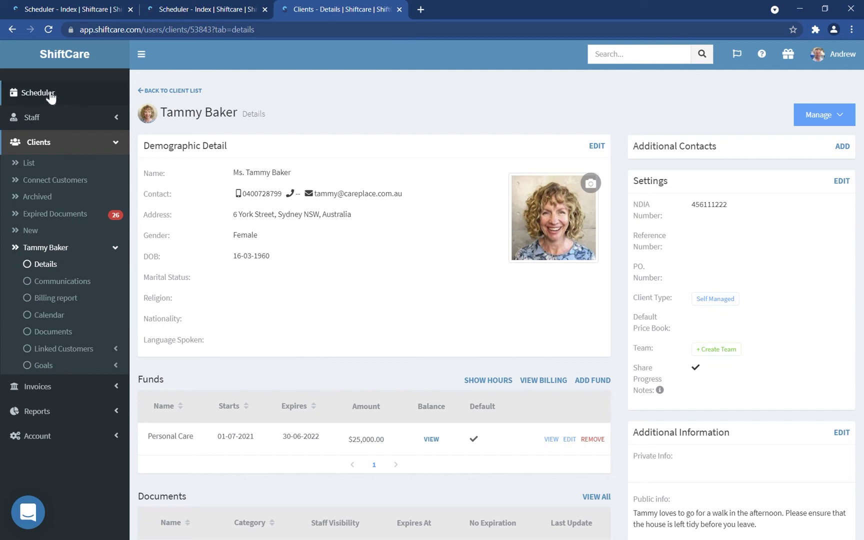
click(50, 97)
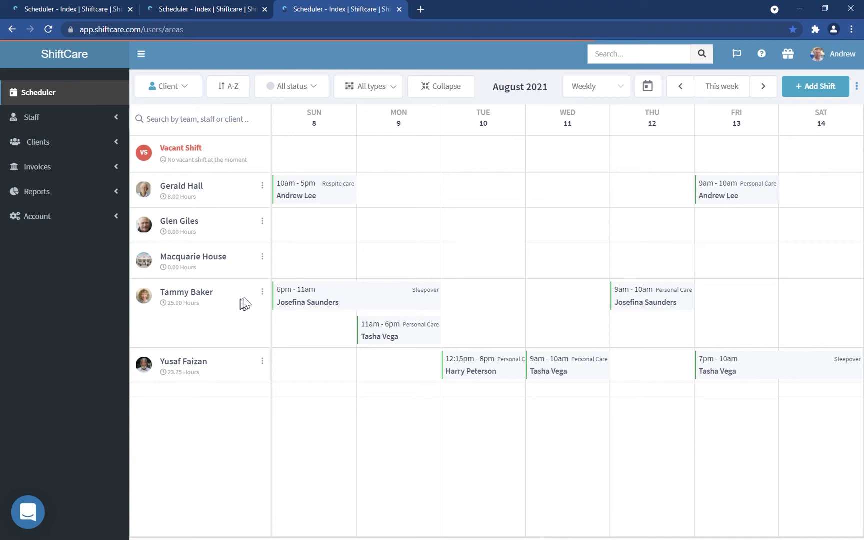
click(263, 292)
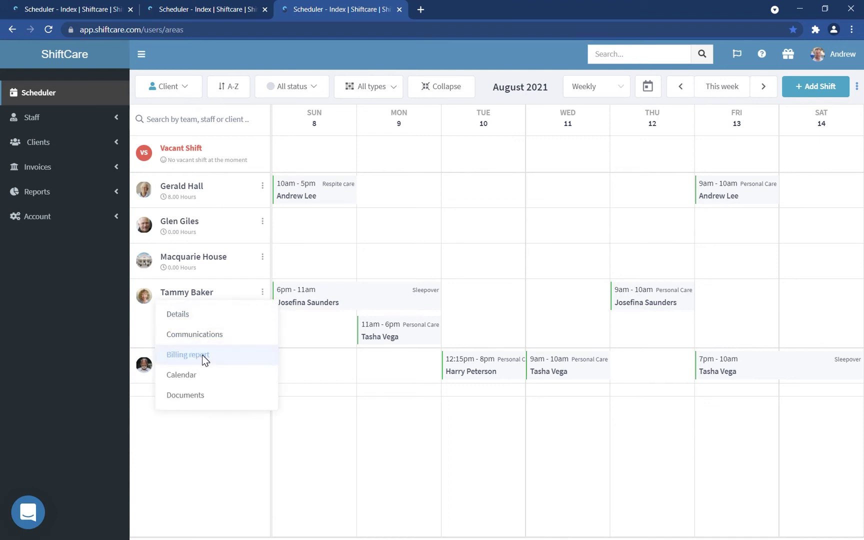
click(203, 360)
- Set the billing report's date range to 8–14 Aug 2021
click(782, 103)
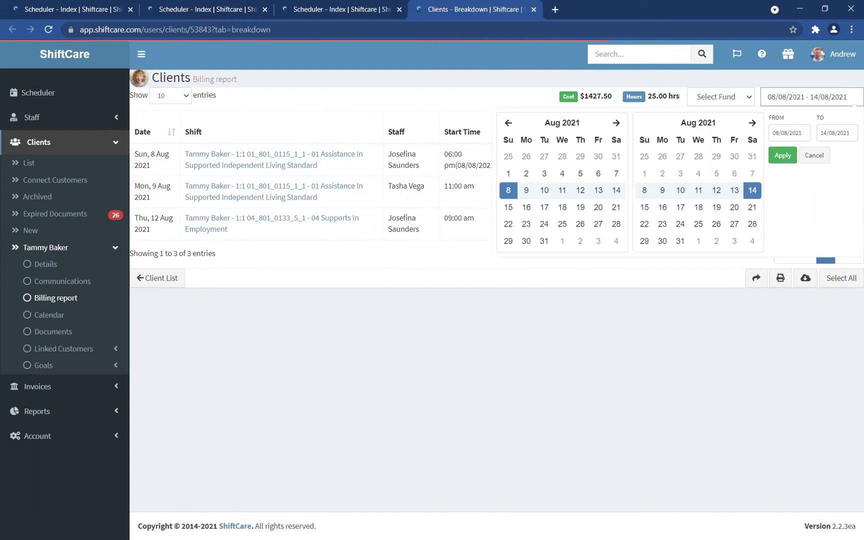
click(510, 194)
click(784, 155)
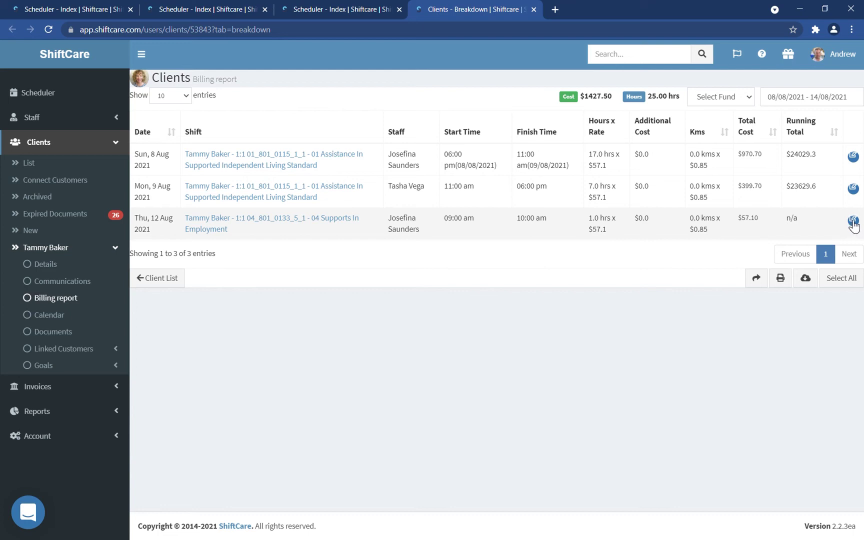
- Charge the 12 Aug shift to Personal Care under 04 Supports In Employment with 25 km mileage
click(854, 223)
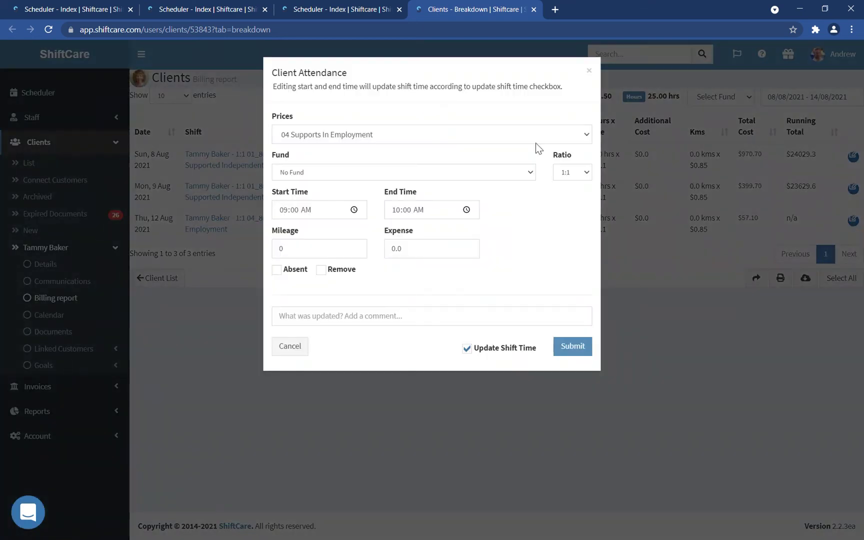
click(335, 174)
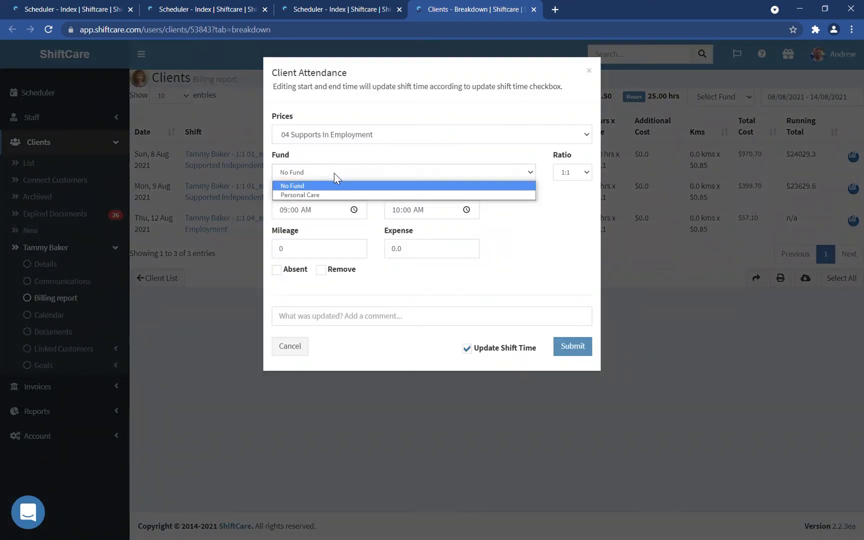
click(311, 196)
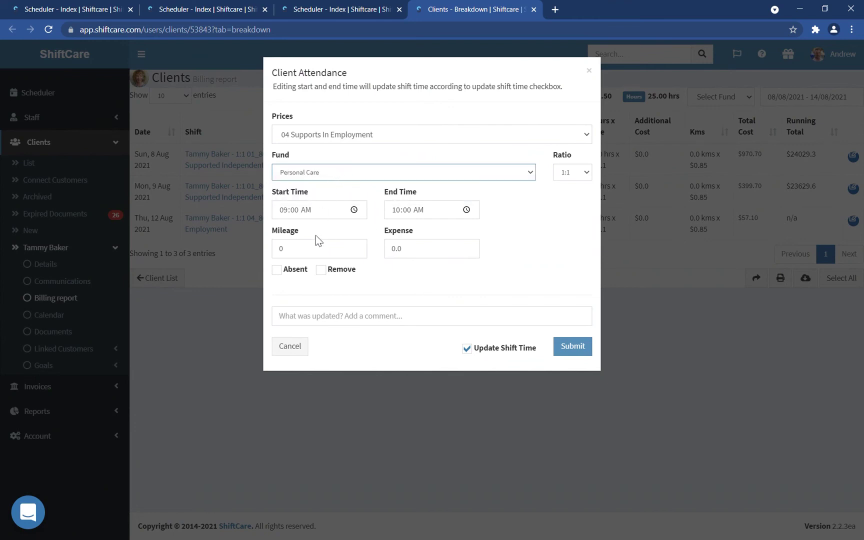
click(404, 140)
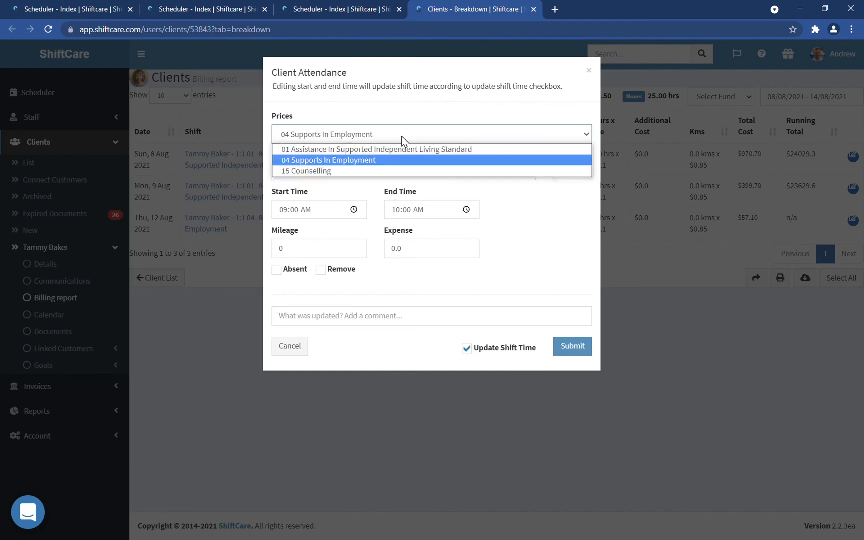
click(403, 139)
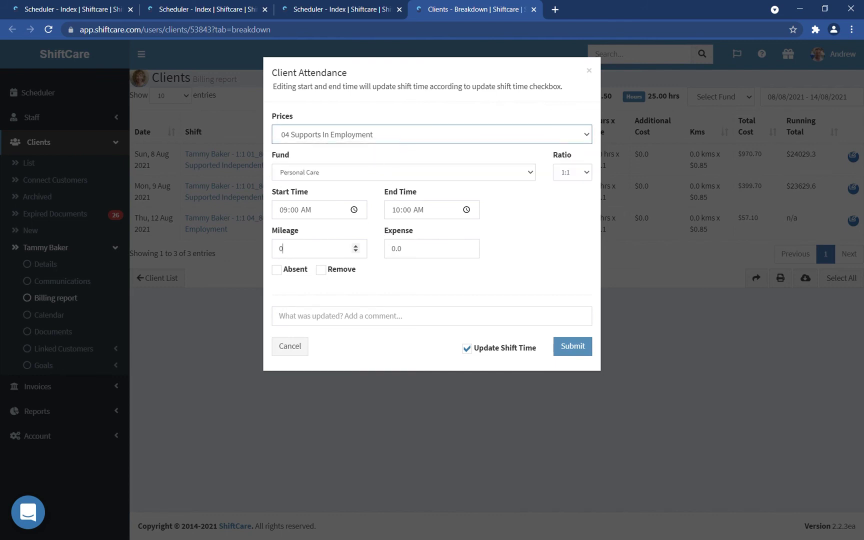
drag(281, 248, 262, 251)
text(25)
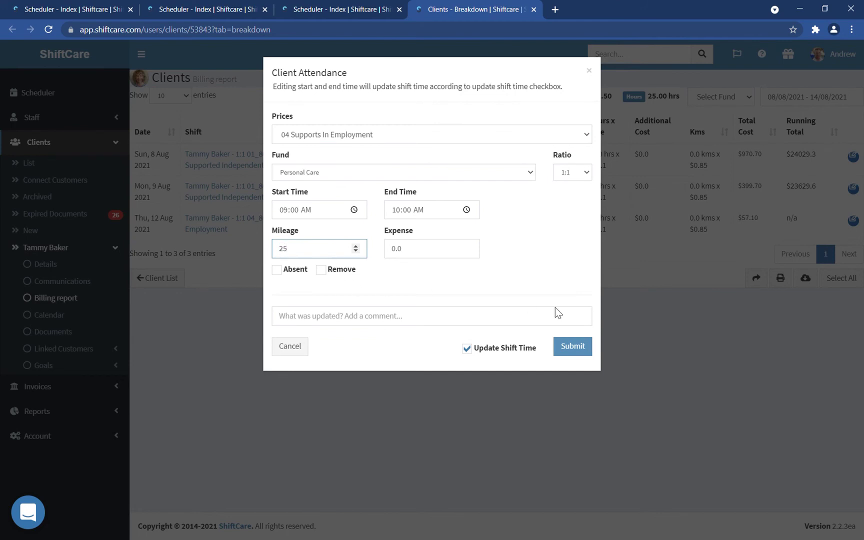
click(573, 355)
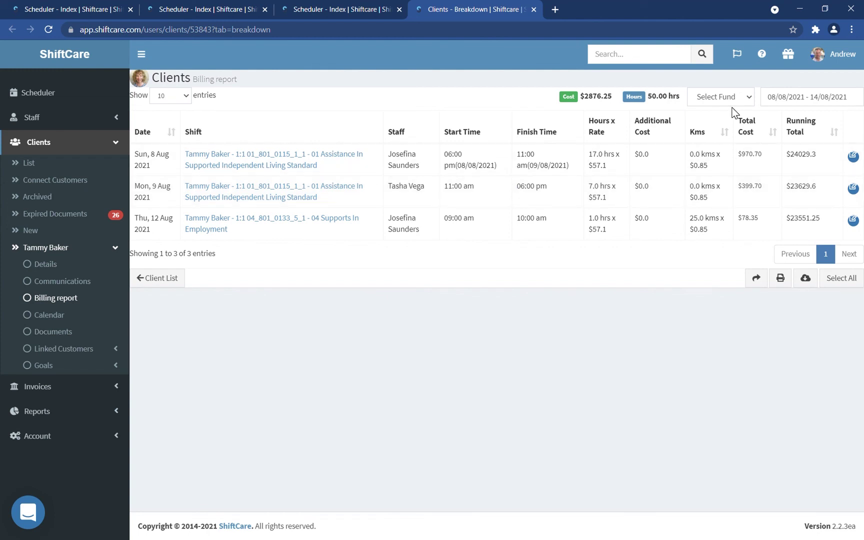
- Filter the billing report by the Personal Care ($25,000.00) fund
click(749, 100)
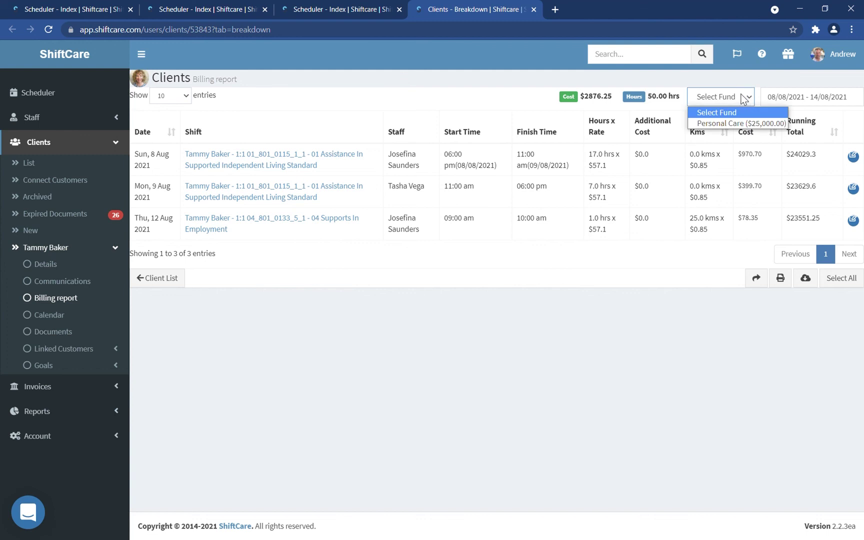
click(723, 124)
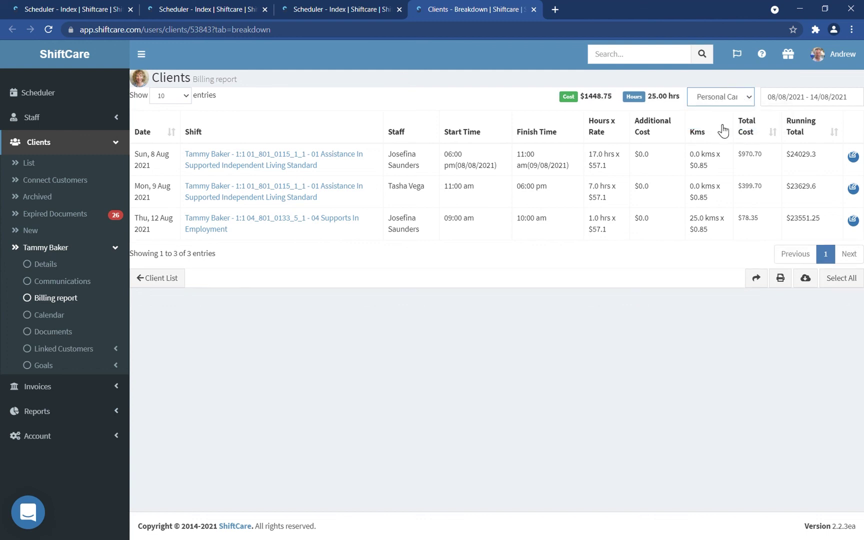